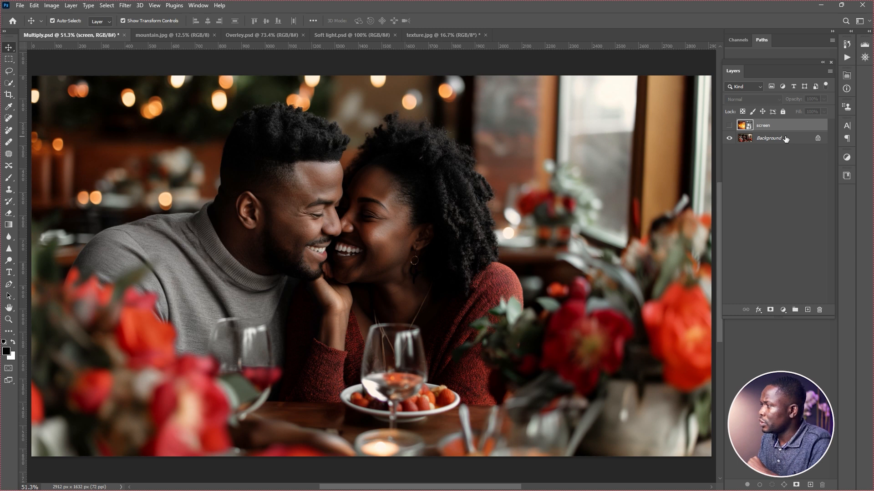
# Show the screen layer over the couple photo and preview the available blend modes on it without applying one.
pyautogui.click(729, 125)
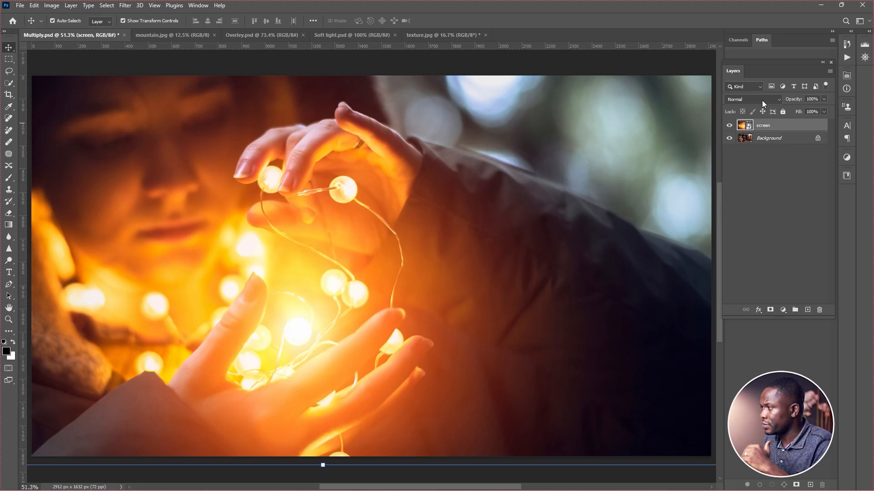
pyautogui.click(763, 100)
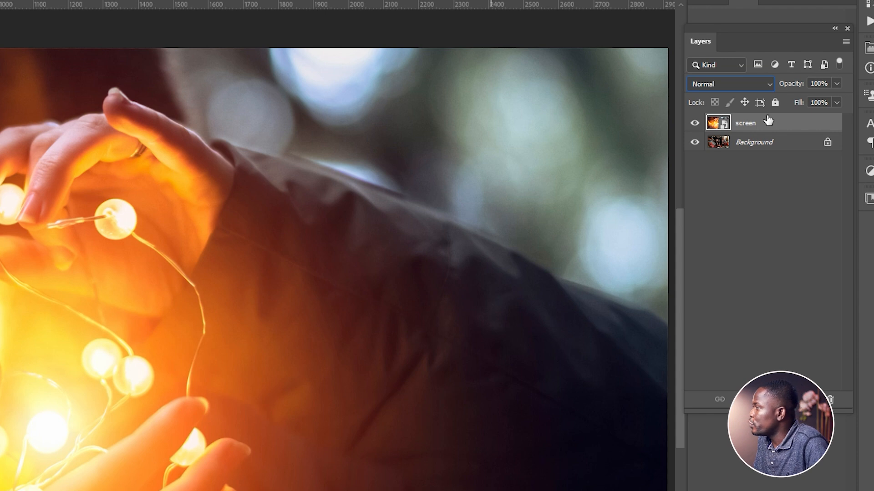
pyautogui.click(768, 84)
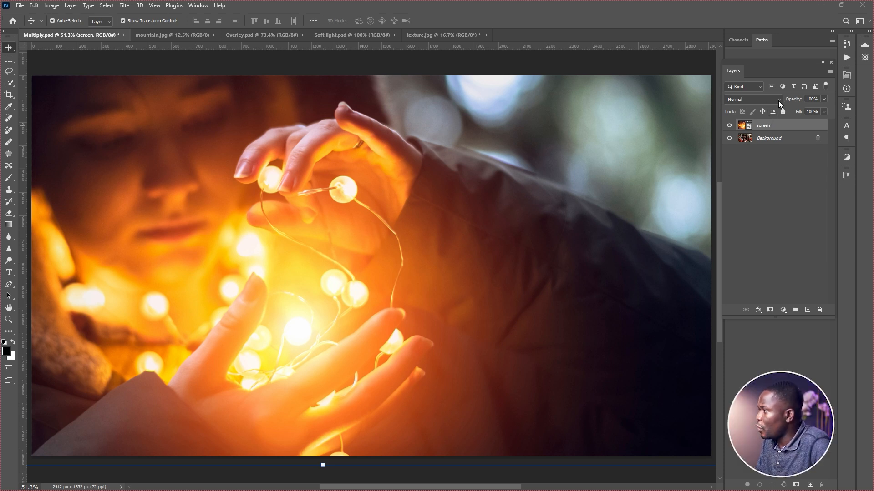
pyautogui.click(778, 99)
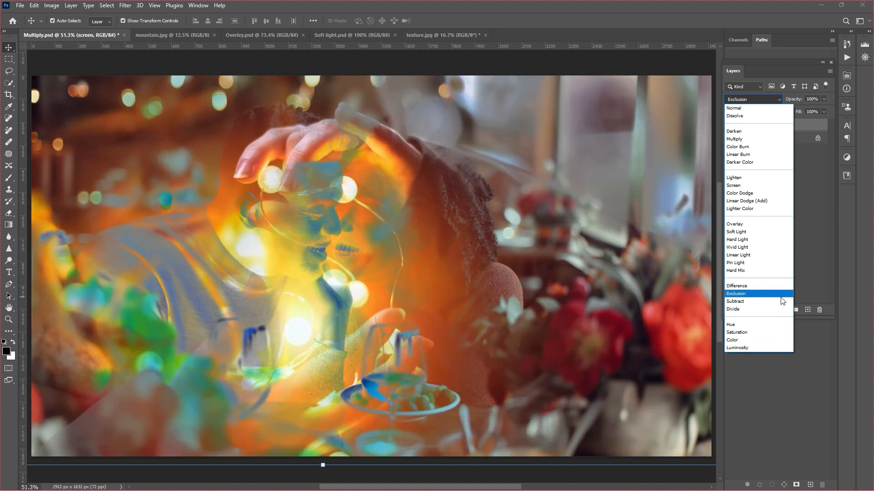
pyautogui.press('Escape')
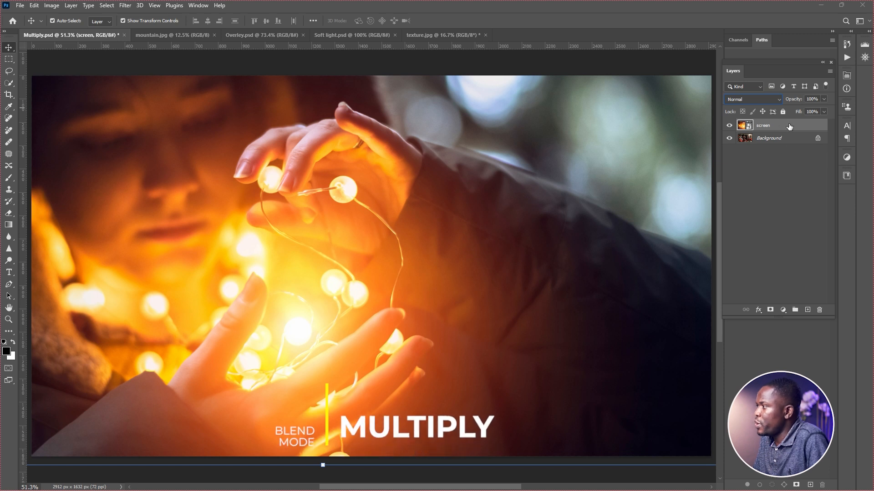
# Compare the photo with the screen layer hidden and shown, and set that layer's blend mode to Multiply.
pyautogui.click(729, 125)
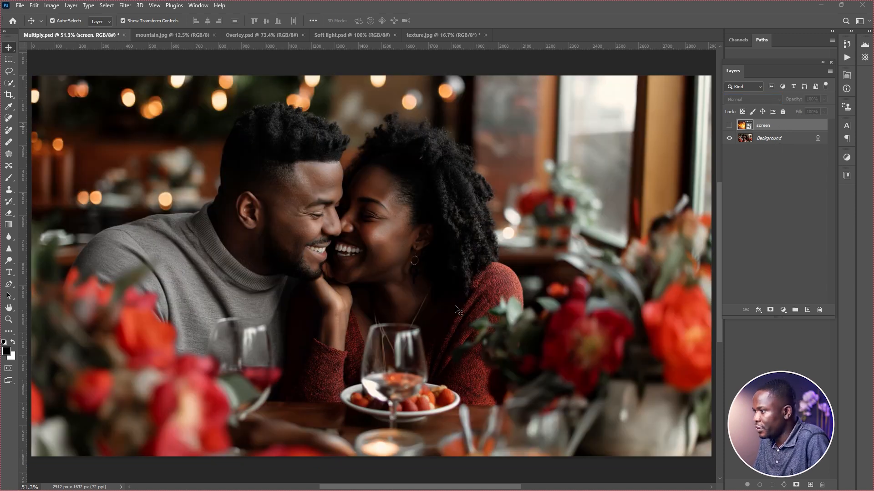
pyautogui.click(729, 125)
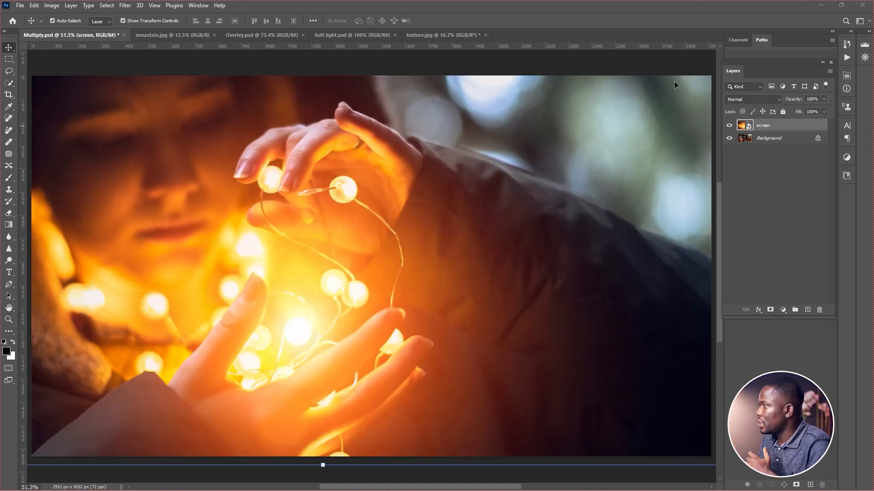
pyautogui.click(771, 100)
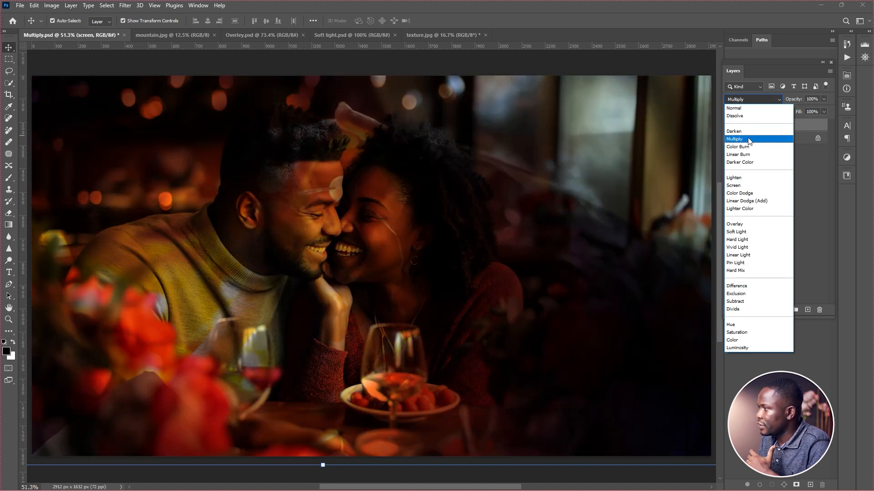
pyautogui.click(749, 139)
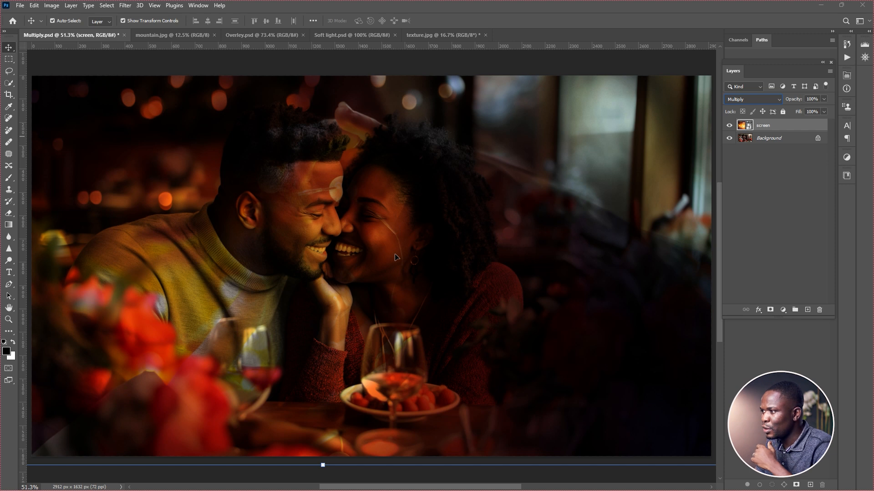
# Shift the screen layer slightly to the left over the couple and set its opacity to 100%.
pyautogui.moveTo(387, 243)
pyautogui.mouseDown()
pyautogui.moveTo(367, 255)
pyautogui.moveTo(378, 242)
pyautogui.mouseUp()
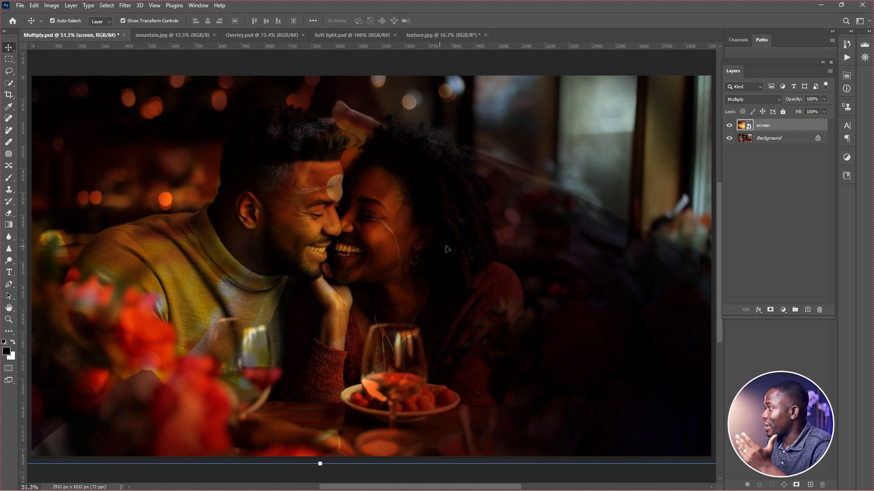
pyautogui.click(823, 99)
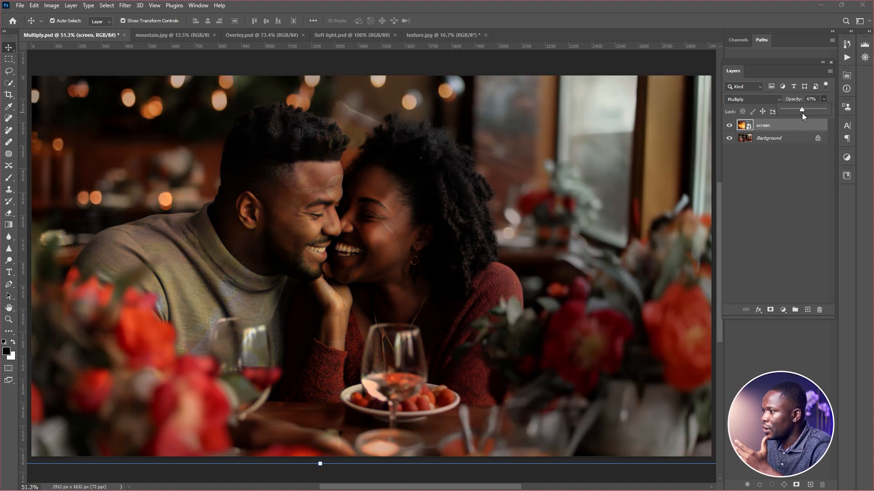
pyautogui.moveTo(802, 113); pyautogui.dragTo(838, 113)
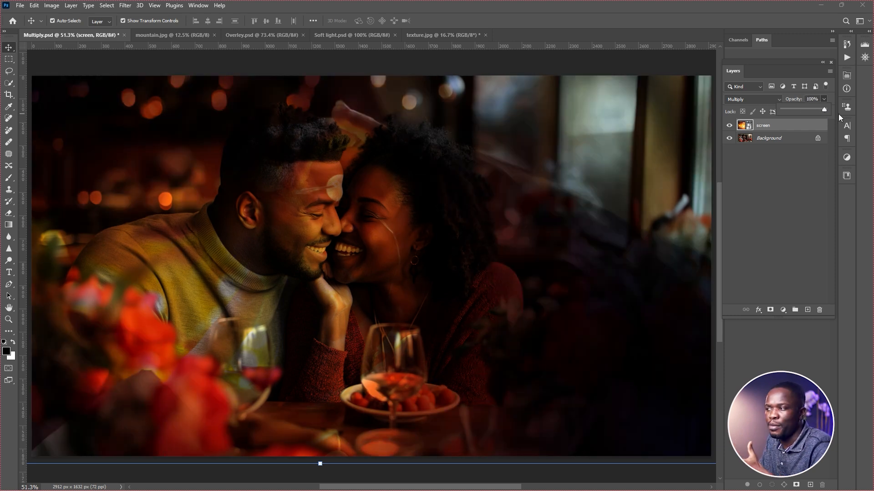
# Switch to mountain.jpg, fit the photo in view and duplicate its Background layer.
pyautogui.click(168, 34)
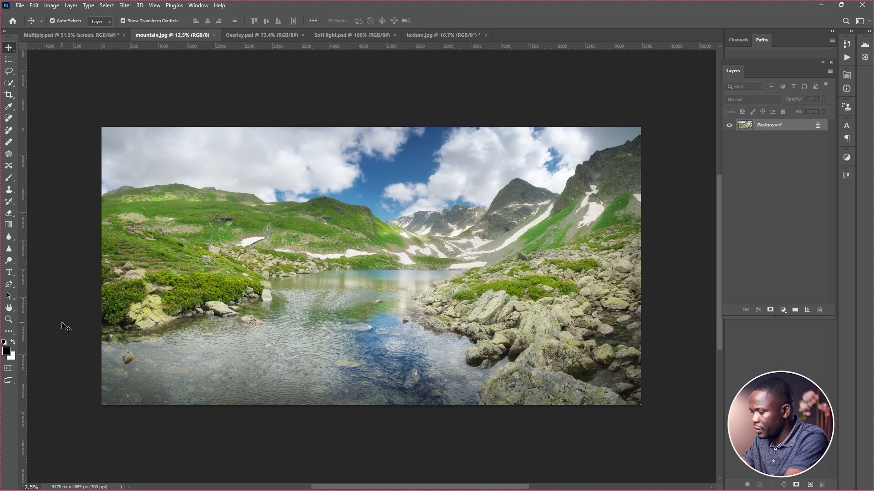
pyautogui.hotkey('ctrl', '+')
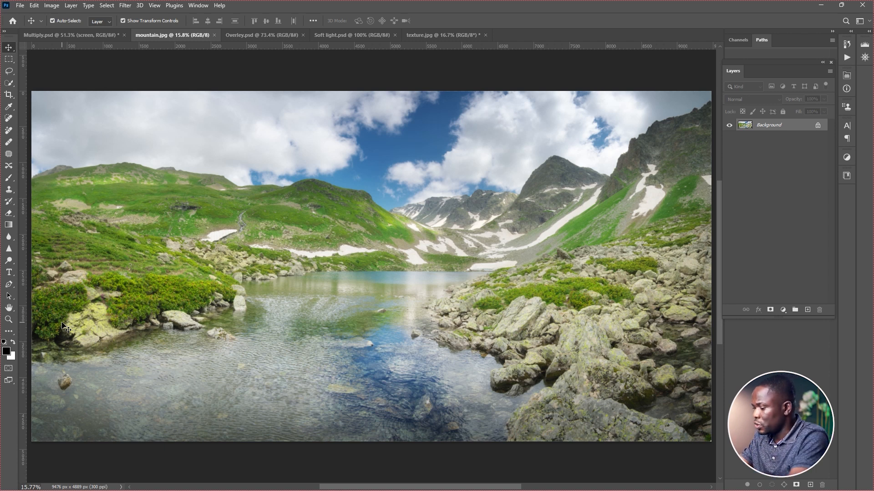
pyautogui.hotkey('ctrl', 'j')
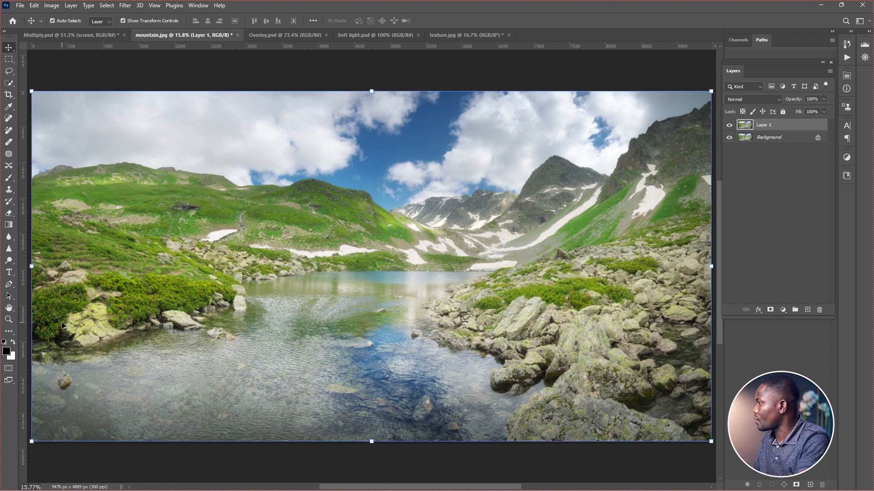
# Set the duplicated mountain layer's blend mode to Multiply and toggle its visibility to compare before and after.
pyautogui.click(769, 99)
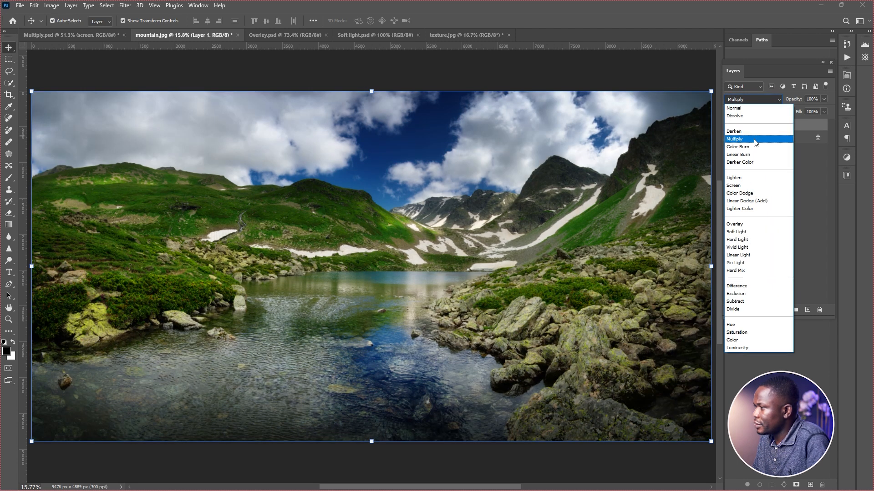
pyautogui.click(754, 139)
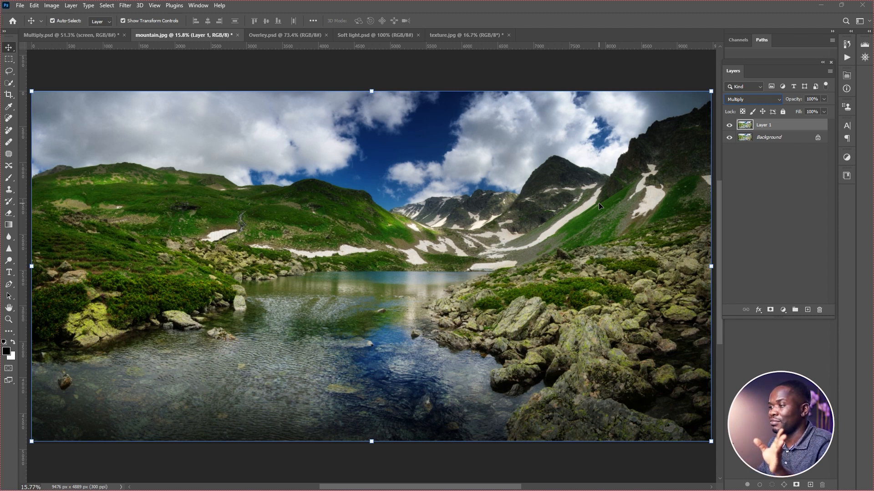
pyautogui.click(729, 125)
pyautogui.click(729, 126)
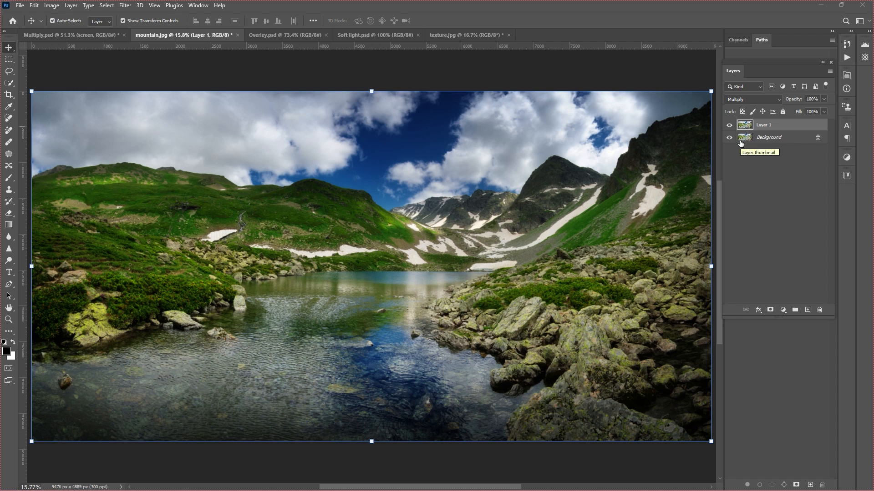
# Change the duplicated mountain layer's blend mode to Screen.
pyautogui.click(779, 99)
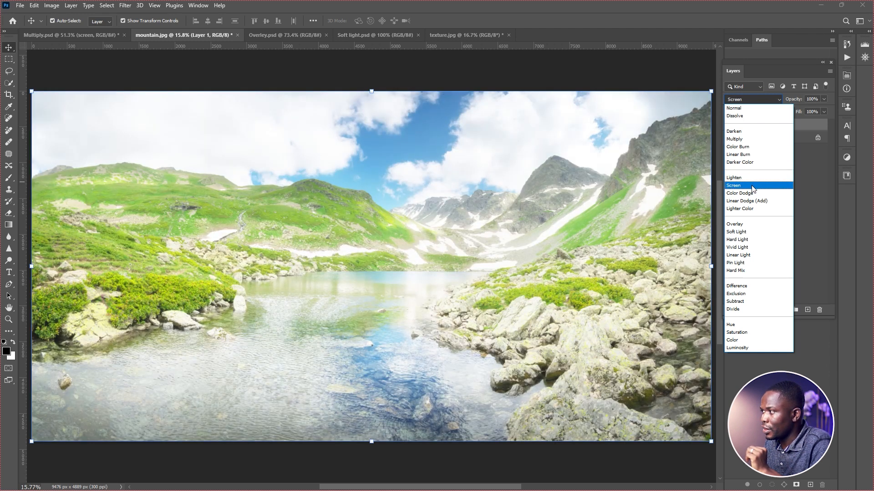
pyautogui.click(752, 185)
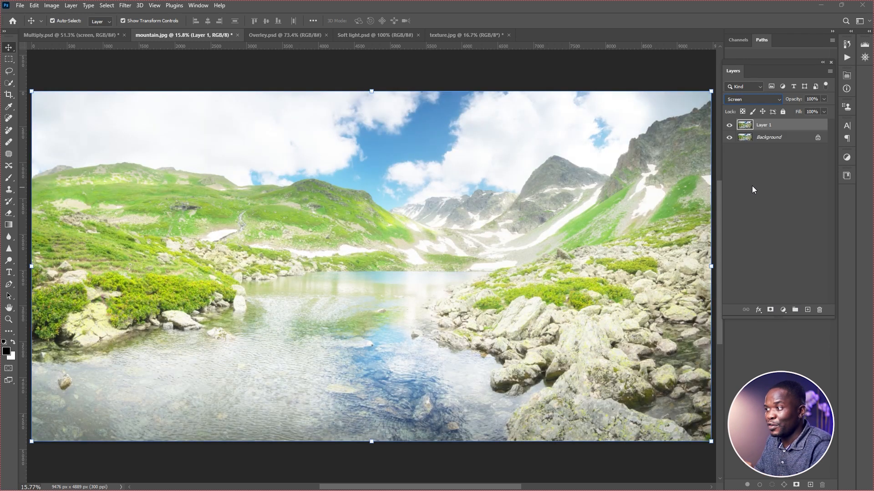
# In Multiply.psd, duplicate the Background layer and set the copy's blend mode to Screen.
pyautogui.hotkey('ctrl', 'shift', 'Tab')
pyautogui.click(779, 138)
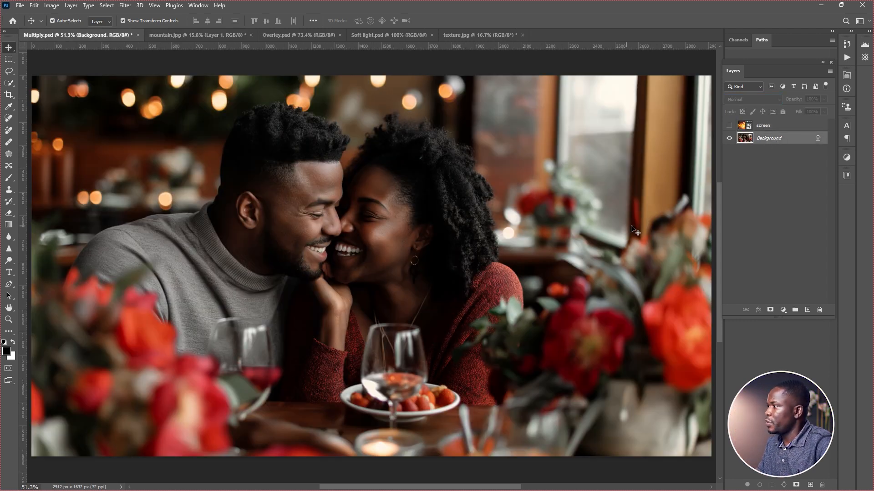
pyautogui.hotkey('ctrl', 'j')
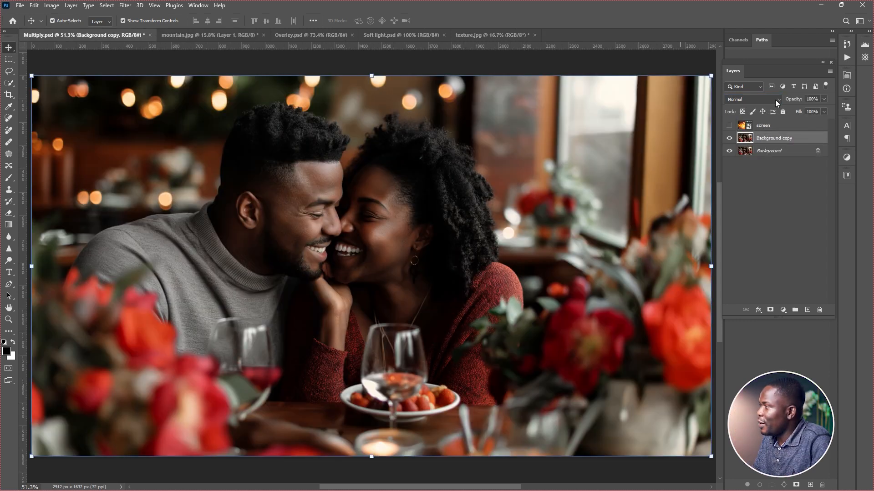
pyautogui.click(777, 101)
pyautogui.click(747, 163)
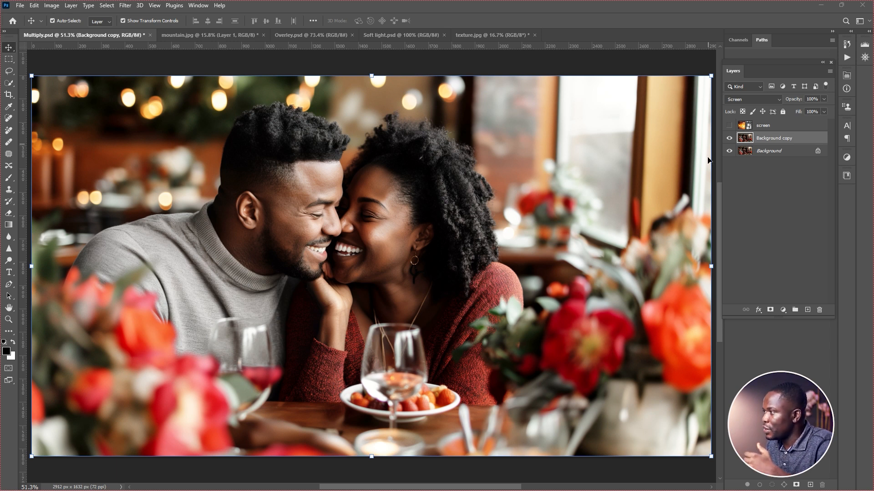
# Toggle the Background copy layer's visibility repeatedly to compare the couple photo before and after the Screen blend.
pyautogui.click(728, 139)
pyautogui.click(727, 139)
pyautogui.click(726, 139)
pyautogui.click(727, 139)
pyautogui.click(728, 138)
pyautogui.click(730, 139)
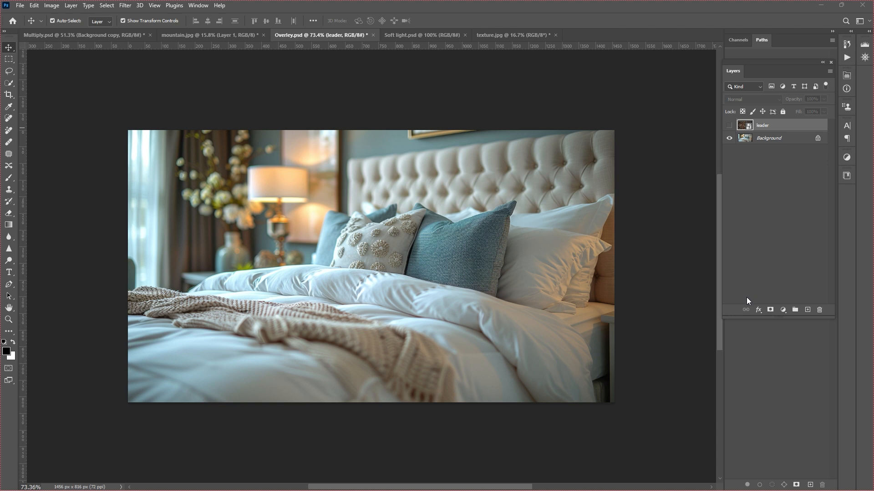
# In Overlay.psd, show and select the leader texture layer above the bedroom photo.
pyautogui.click(785, 139)
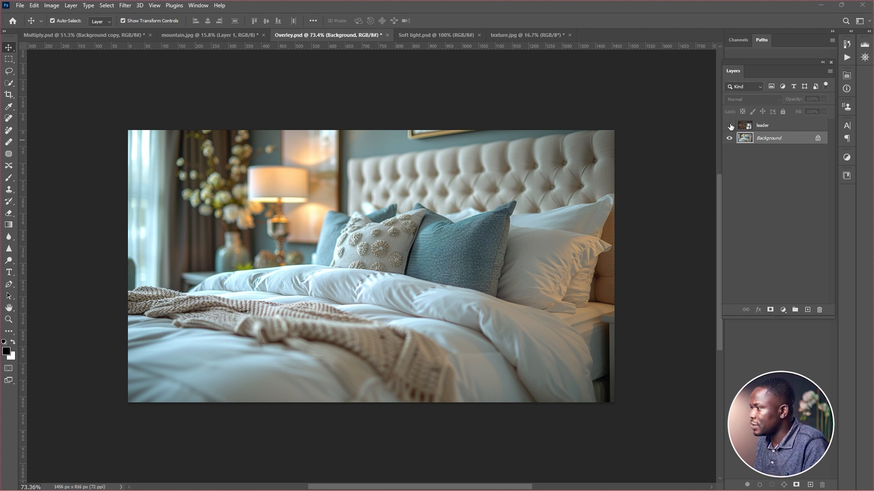
pyautogui.click(729, 125)
pyautogui.click(773, 125)
# Set the leader layer's blend mode to Overlay and reduce its opacity.
pyautogui.click(754, 99)
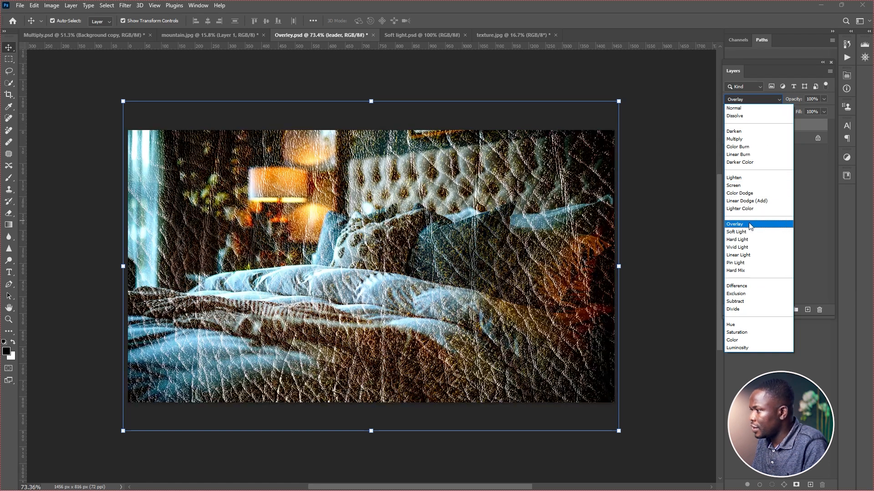
pyautogui.click(734, 224)
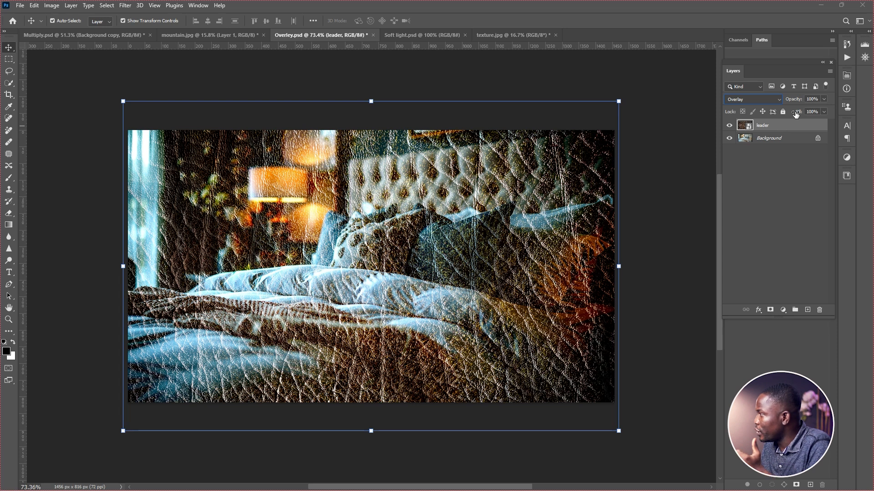
pyautogui.click(823, 97)
pyautogui.moveTo(818, 108)
pyautogui.mouseDown()
pyautogui.moveTo(775, 116)
pyautogui.moveTo(810, 111)
pyautogui.mouseUp()
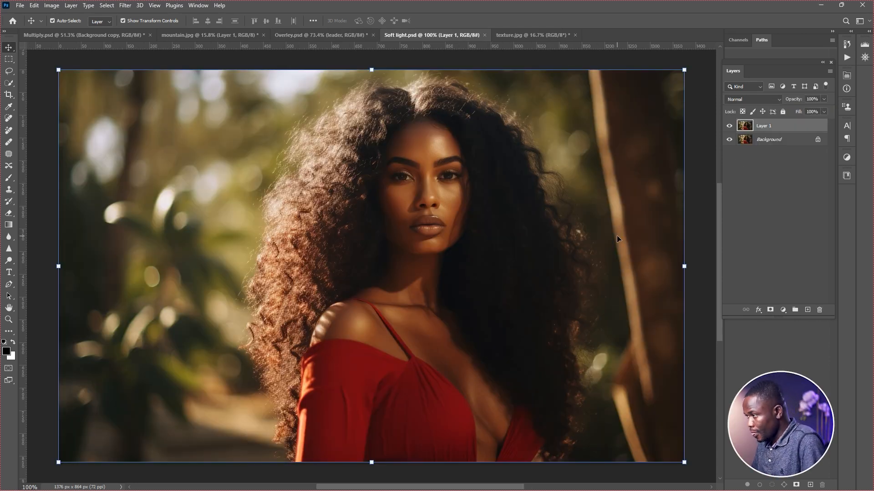
# In Soft light.psd, apply Soft Light and Overlay in turn to Layer 1 to compare the two blend modes.
pyautogui.click(779, 100)
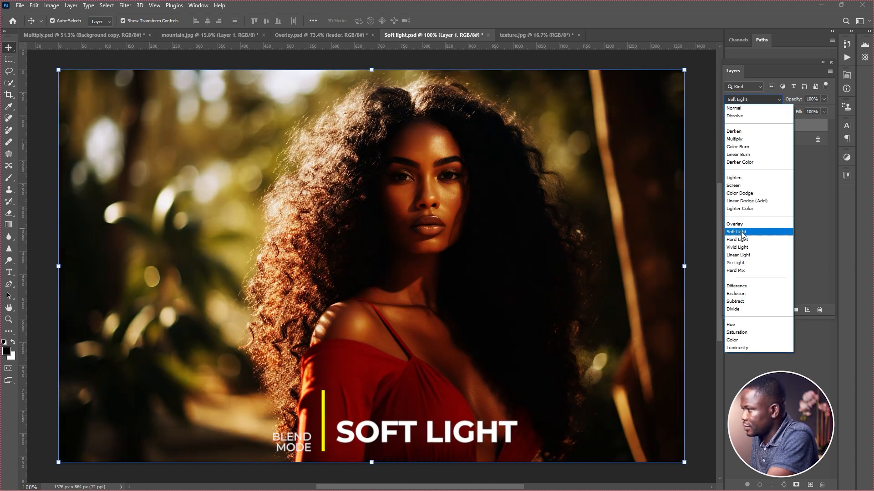
pyautogui.click(741, 233)
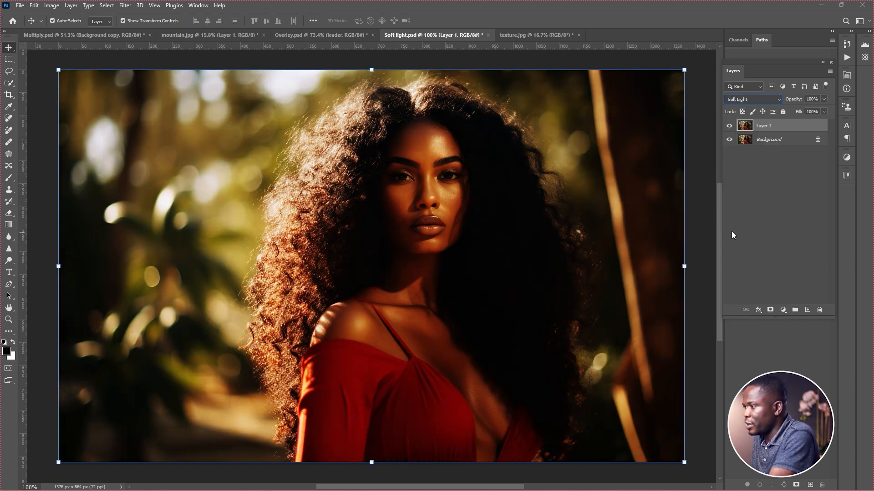
pyautogui.click(770, 99)
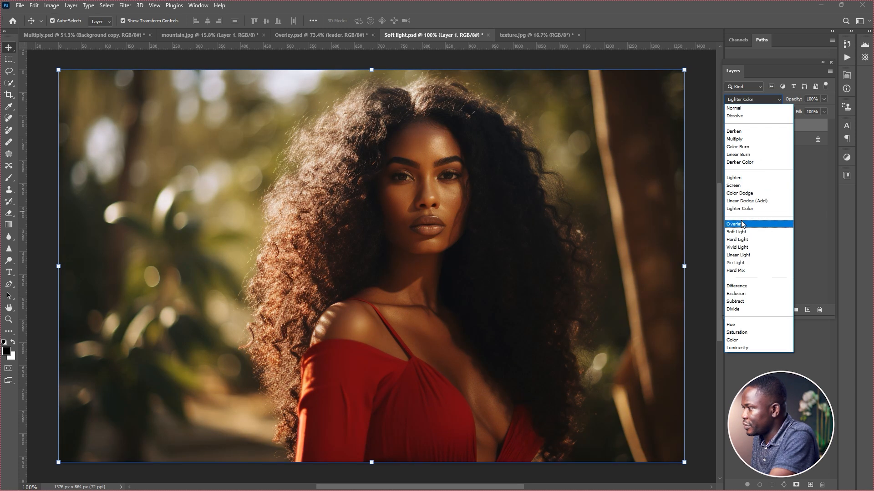
pyautogui.click(741, 224)
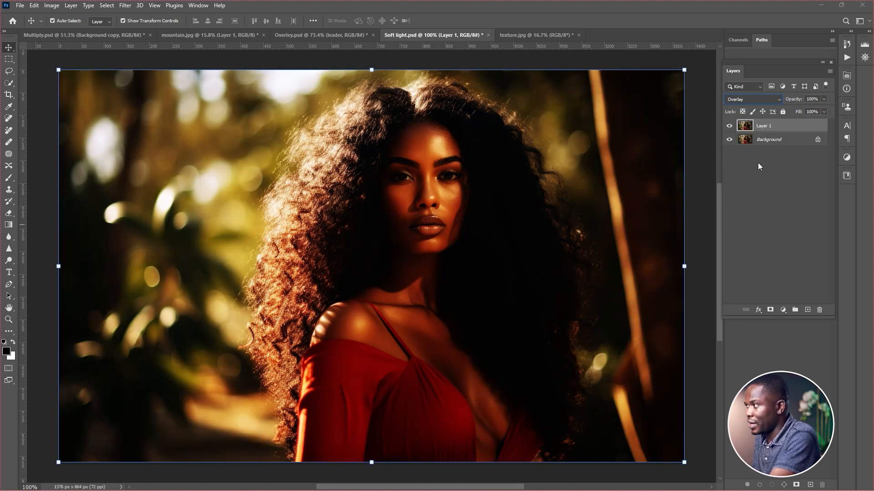
pyautogui.click(756, 99)
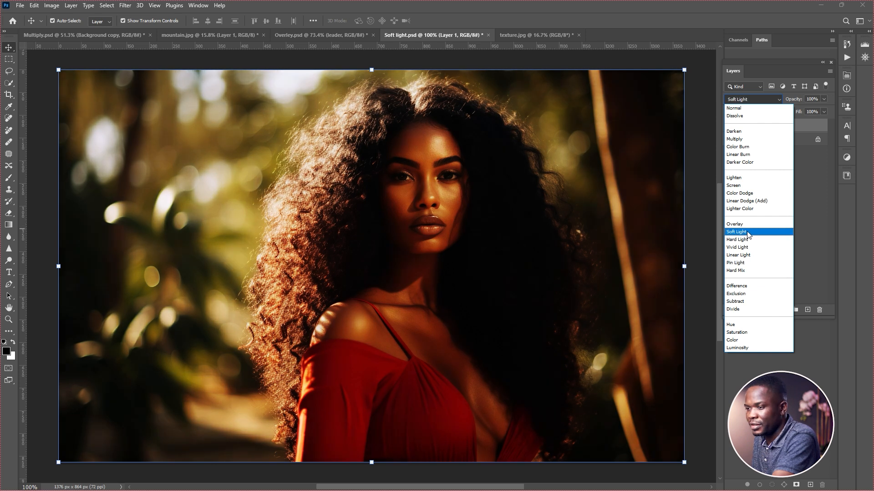
pyautogui.press('Escape')
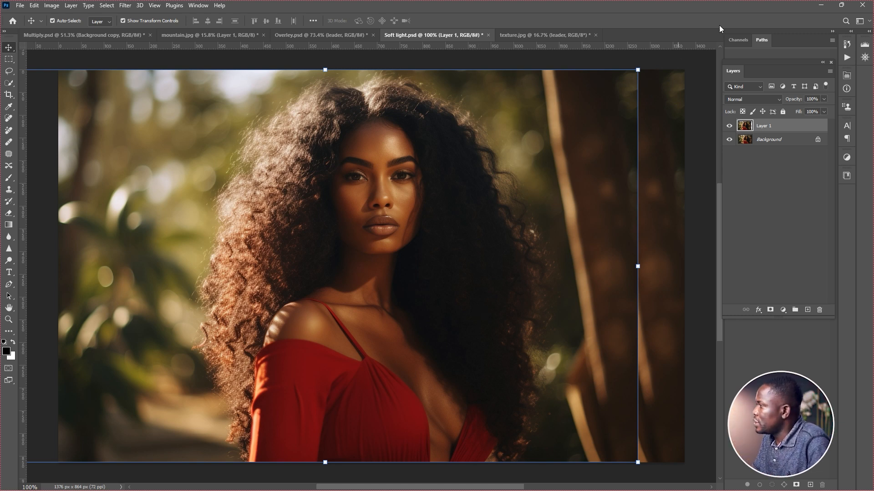
# Set Layer 1's blend mode to Difference and move the layer into exact alignment with the Background portrait.
pyautogui.click(752, 99)
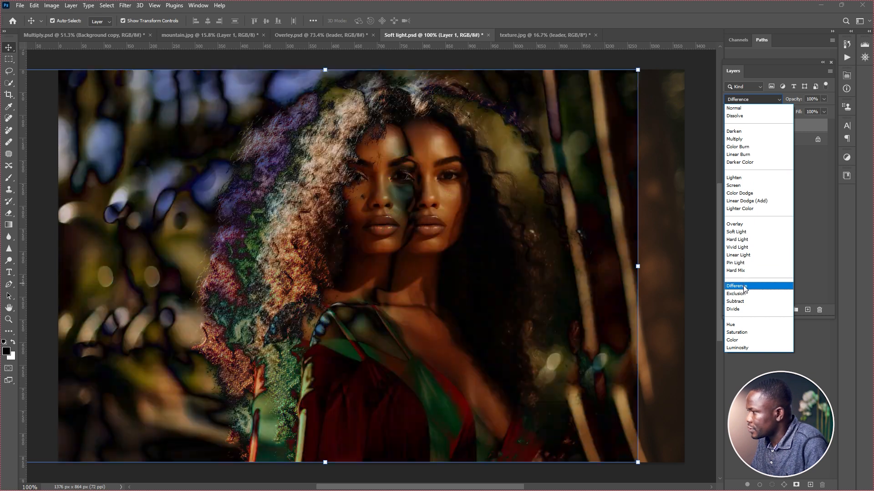
pyautogui.click(744, 285)
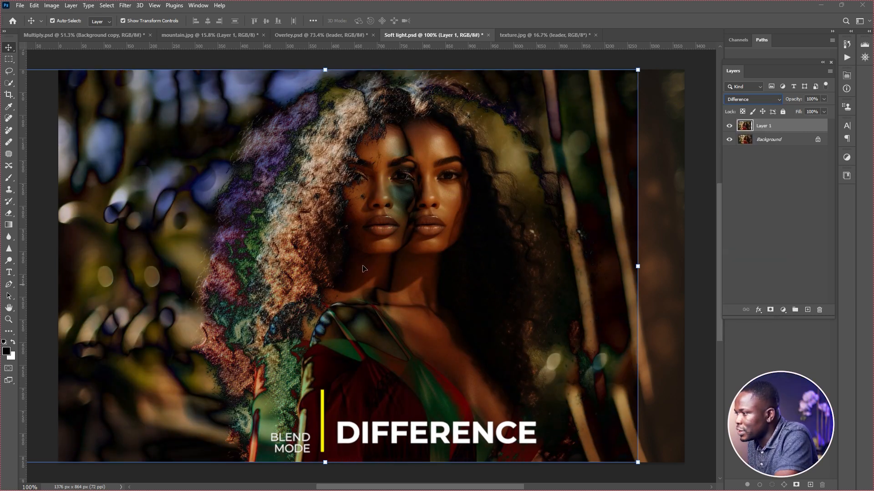
pyautogui.moveTo(362, 265); pyautogui.dragTo(407, 264)
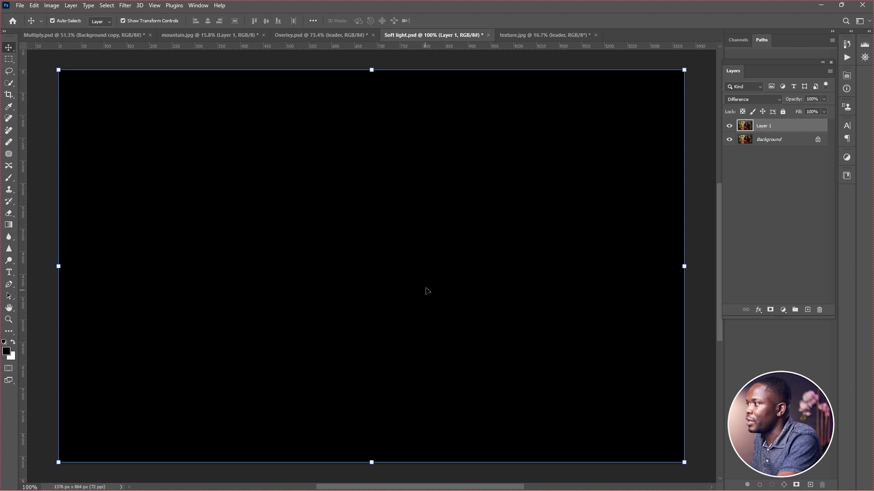
# Switch Layer 1 to Normal and back to Difference, and shift it slightly right of the Background portrait.
pyautogui.click(765, 101)
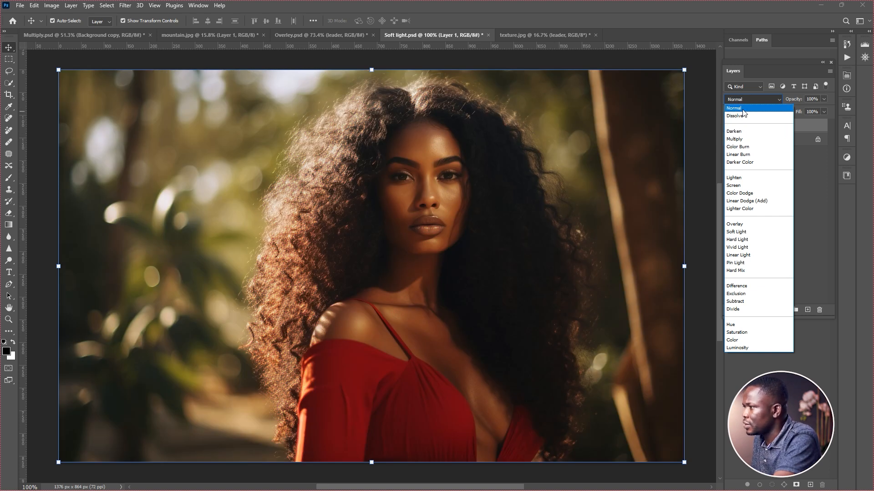
pyautogui.click(743, 109)
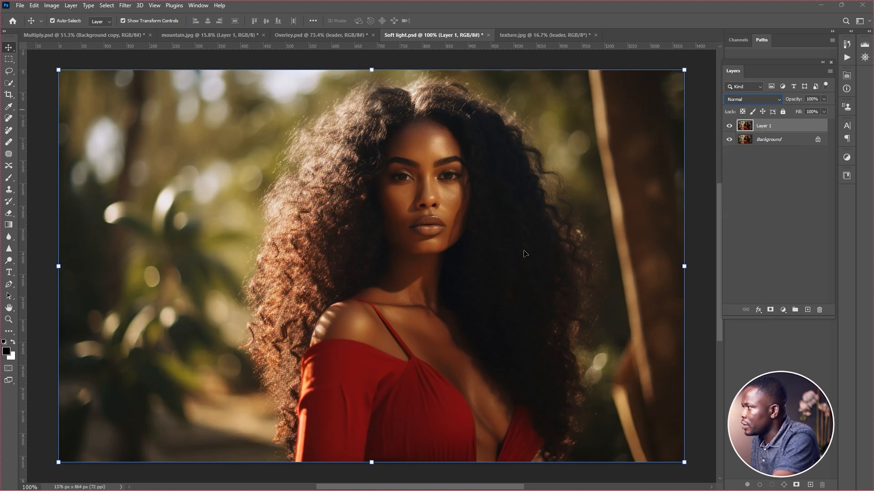
pyautogui.click(753, 99)
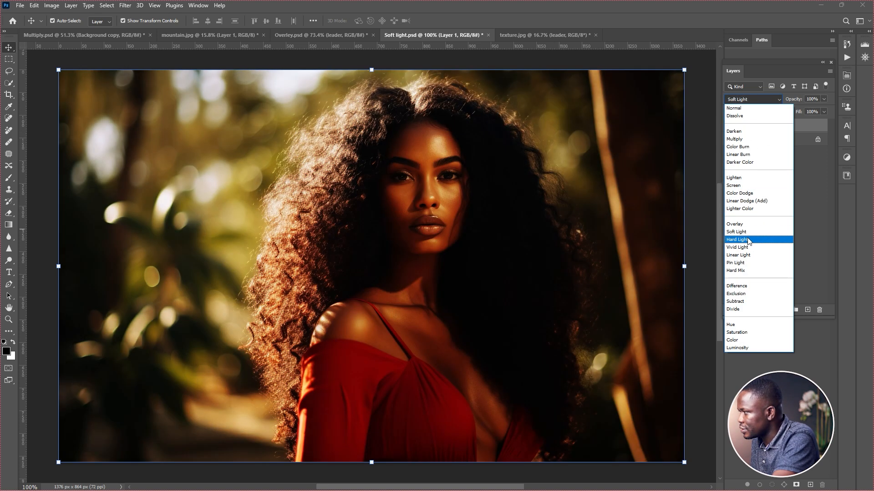
pyautogui.click(741, 287)
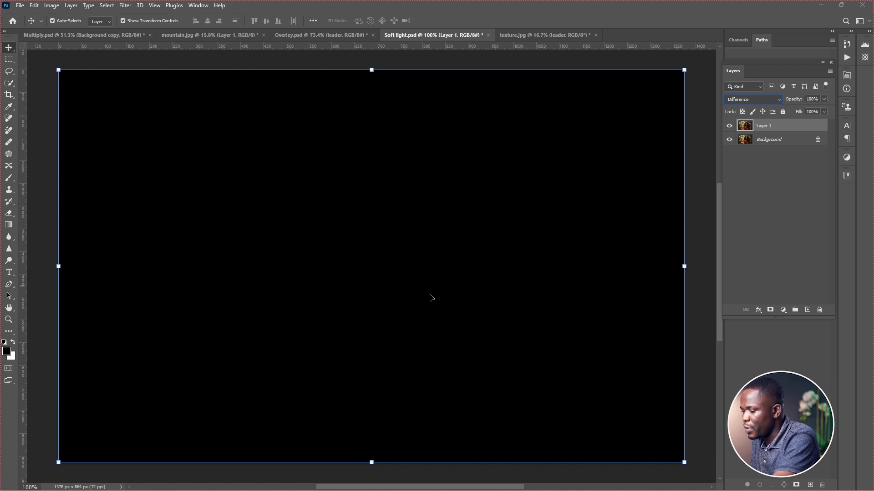
pyautogui.moveTo(435, 303)
pyautogui.mouseDown()
pyautogui.moveTo(422, 303)
pyautogui.moveTo(449, 299)
pyautogui.mouseUp()
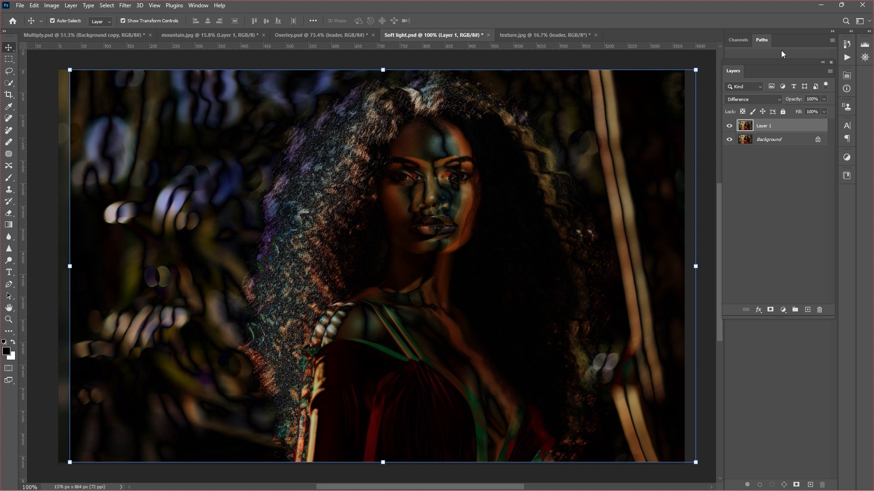
# In texture.jpg, hide the leader layer to view the cracked wall texture beneath it.
pyautogui.hotkey('ctrl', 'Tab')
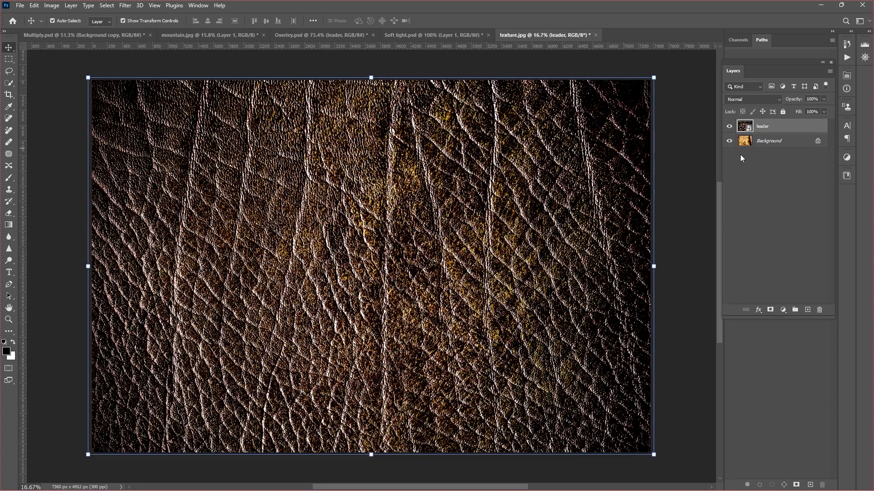
pyautogui.click(760, 110)
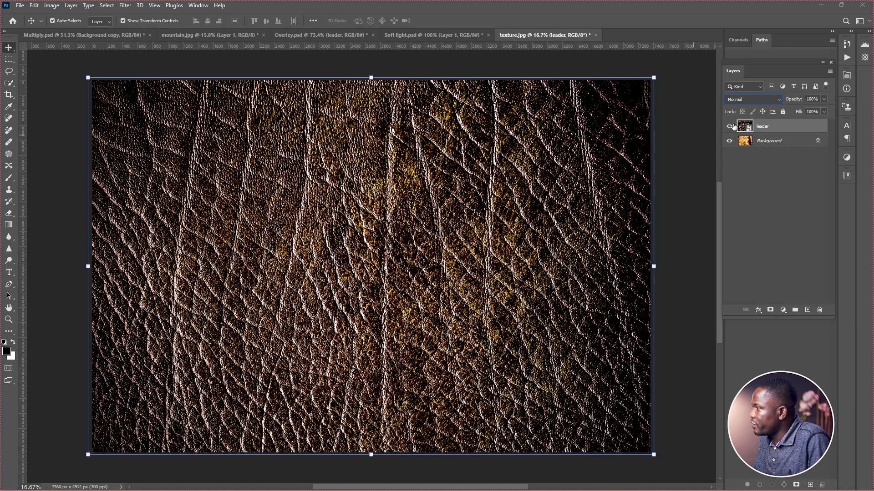
pyautogui.click(730, 127)
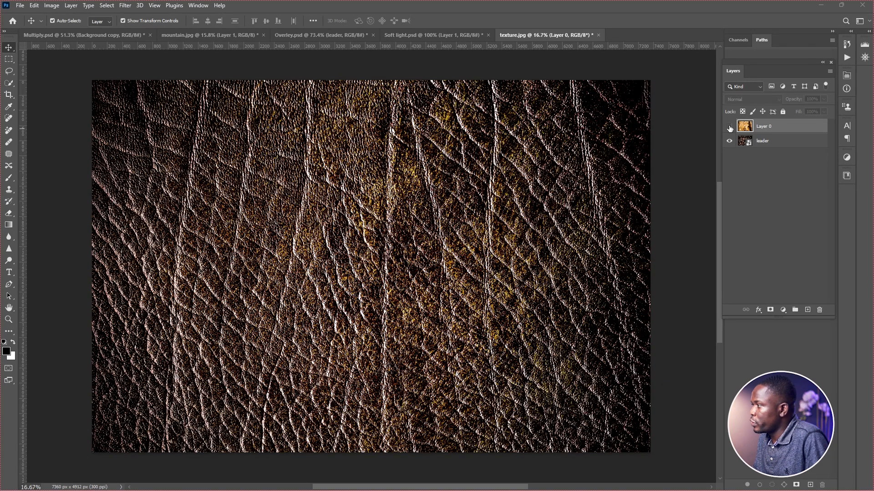
# Show the leader layer, unlock the wall texture and stack it above leader, and set its blend mode to Hard Light.
pyautogui.click(729, 127)
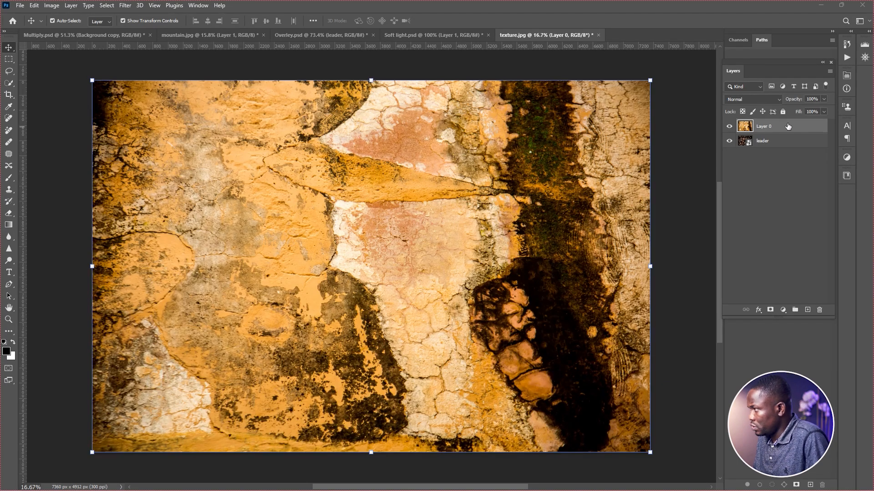
pyautogui.click(768, 99)
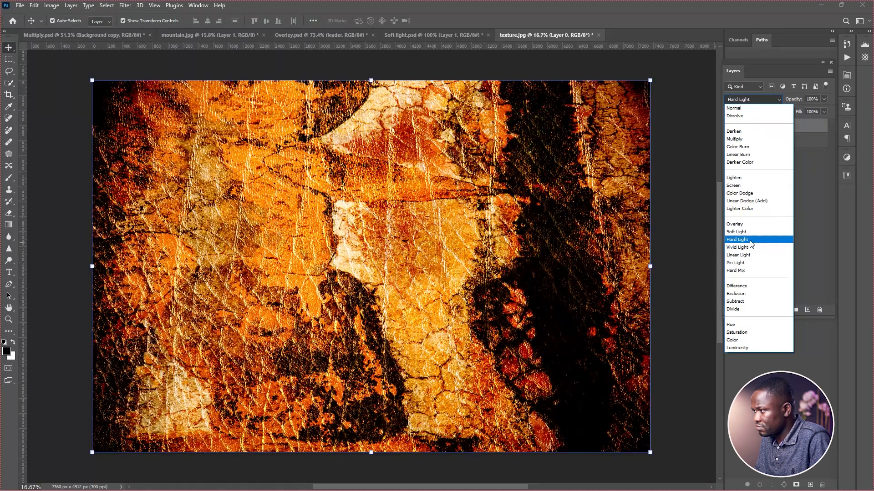
pyautogui.click(750, 244)
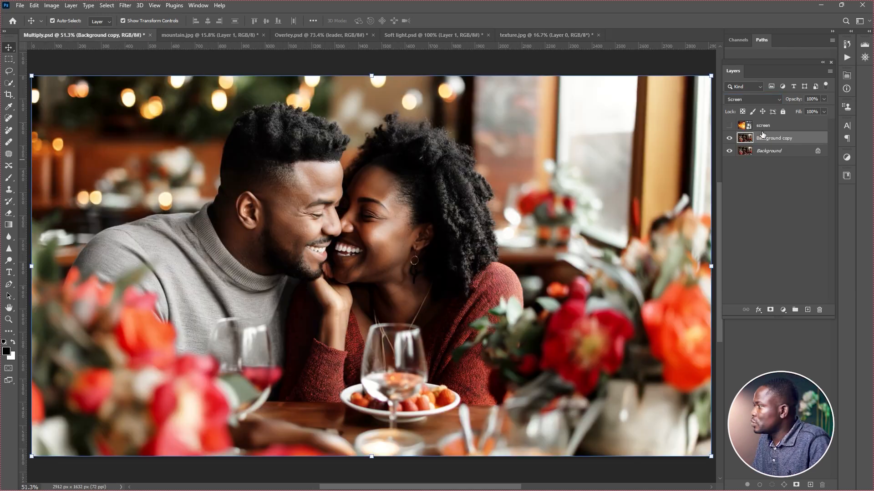
# In Multiply.psd, show and select the screen layer and set its blend mode to Soft Light.
pyautogui.click(729, 126)
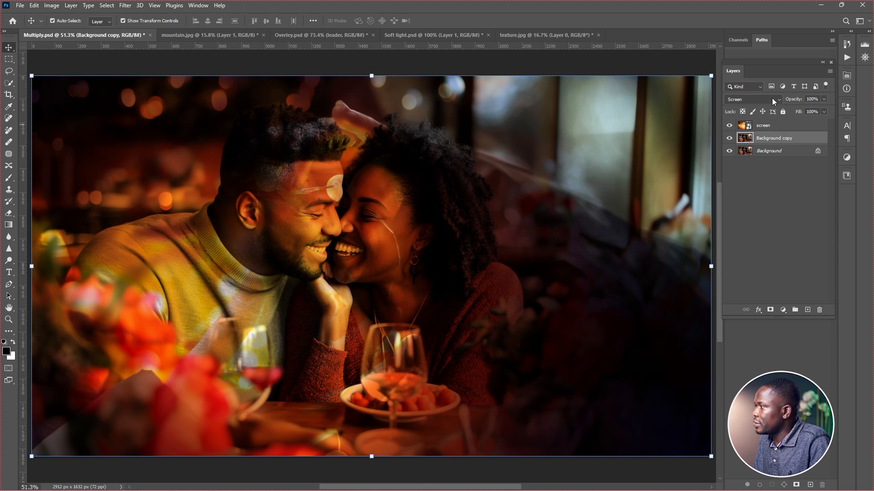
pyautogui.click(778, 126)
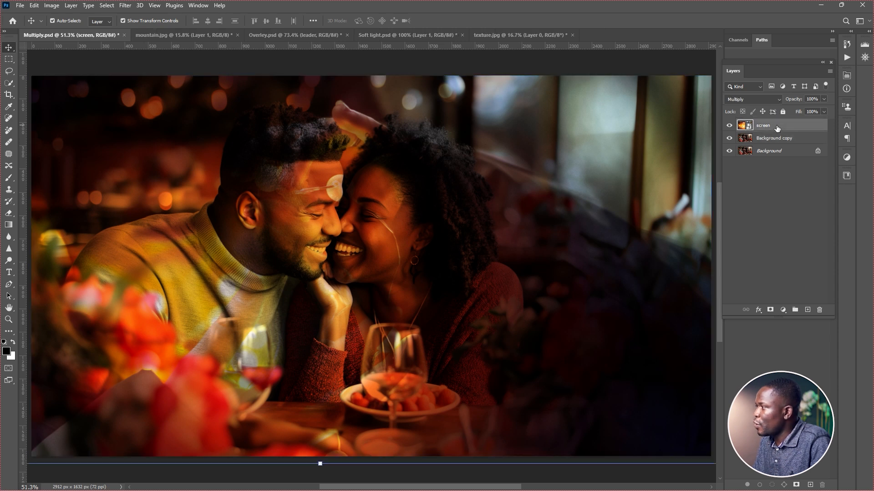
pyautogui.click(772, 101)
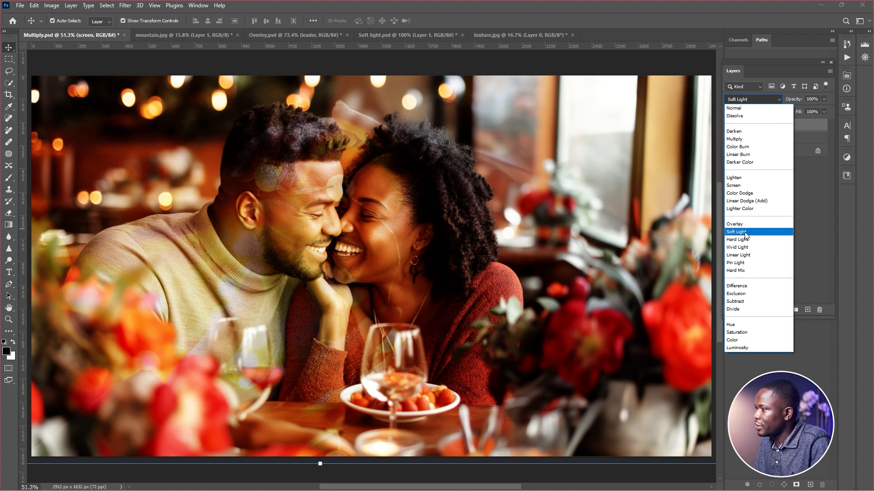
pyautogui.click(746, 233)
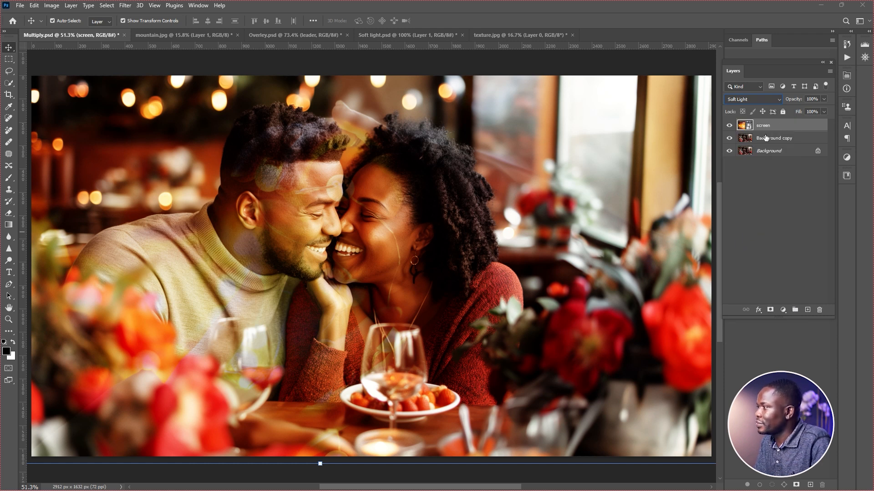
# Toggle the Background copy layer's visibility repeatedly to compare the couple photo beneath the Soft Light layer.
pyautogui.click(728, 138)
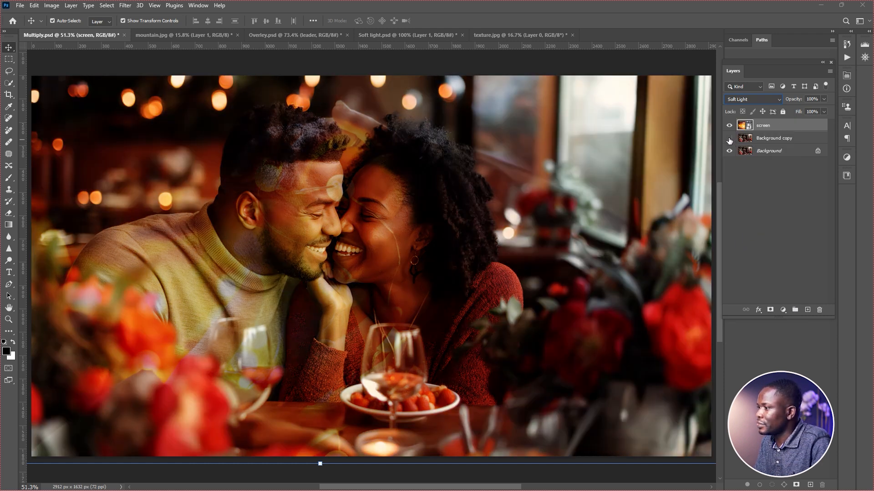
pyautogui.click(729, 139)
pyautogui.click(729, 139)
pyautogui.click(729, 139)
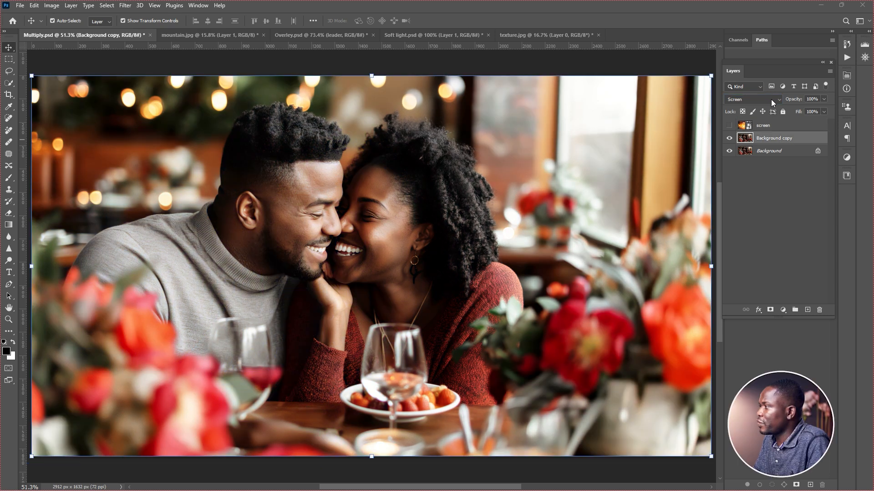
# Preview other blend modes such as Color Burn on the Background copy layer, and vary its opacity in Screen mode.
pyautogui.click(770, 99)
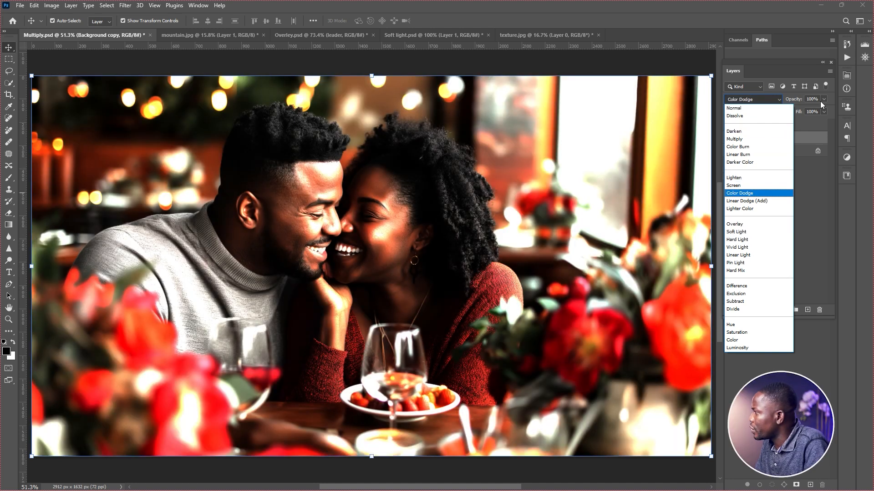
pyautogui.click(824, 99)
pyautogui.click(823, 100)
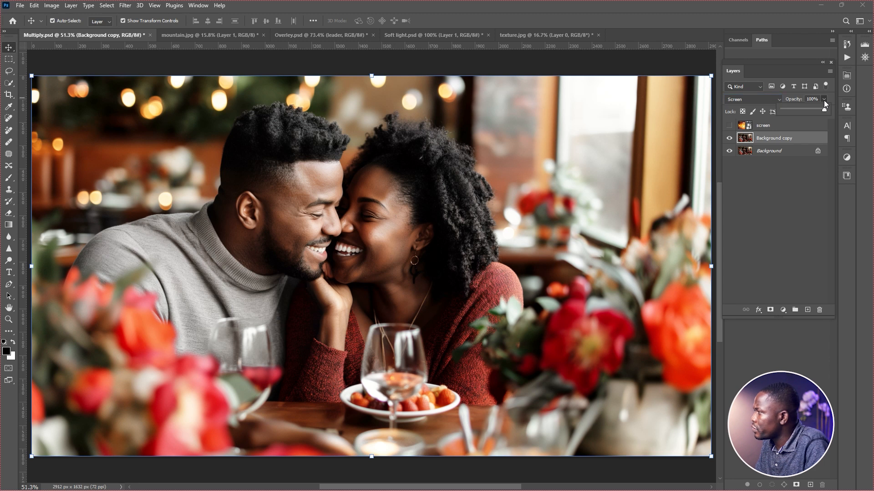
pyautogui.moveTo(806, 111); pyautogui.dragTo(775, 115)
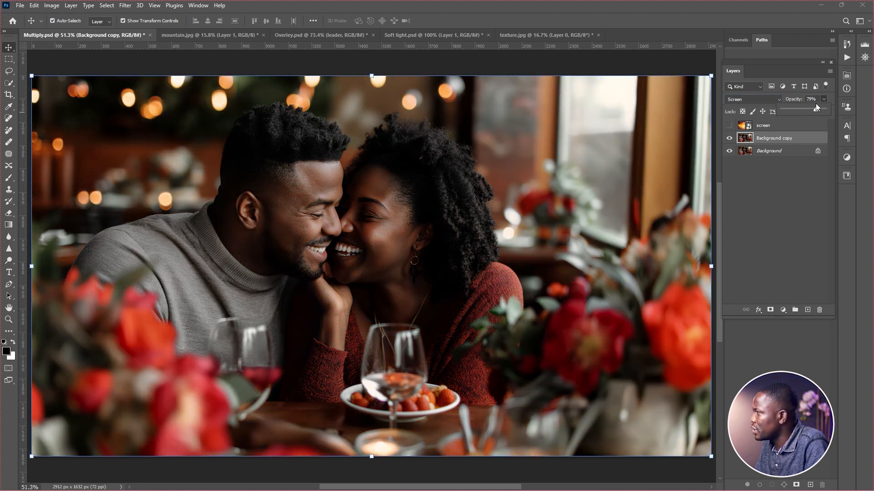
pyautogui.moveTo(796, 109)
pyautogui.mouseDown()
pyautogui.moveTo(811, 111)
pyautogui.moveTo(795, 110)
pyautogui.mouseUp()
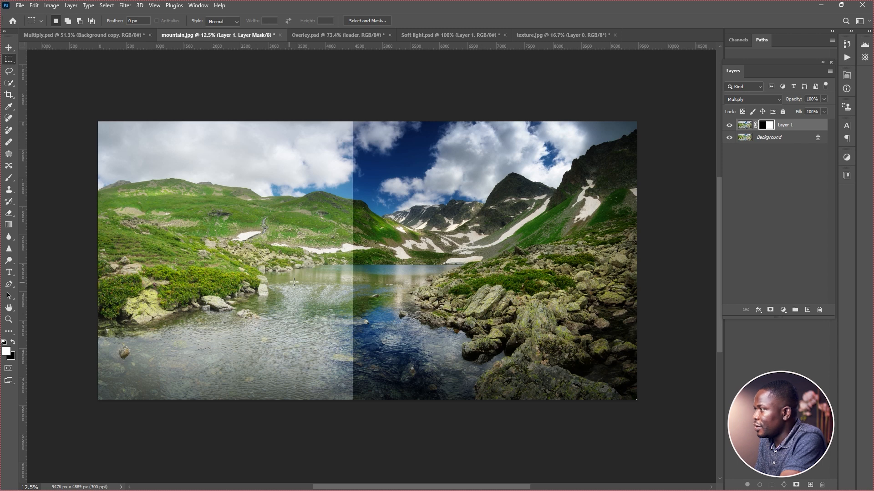
# In mountain.jpg, toggle the masked Layer 1 off and on to compare the landscape with and without Multiply.
pyautogui.click(729, 125)
pyautogui.click(730, 127)
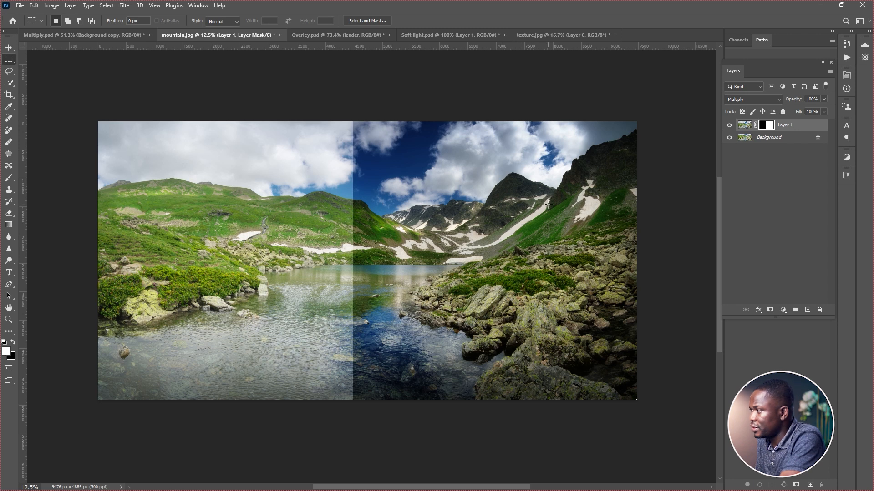
pyautogui.click(729, 127)
pyautogui.click(730, 128)
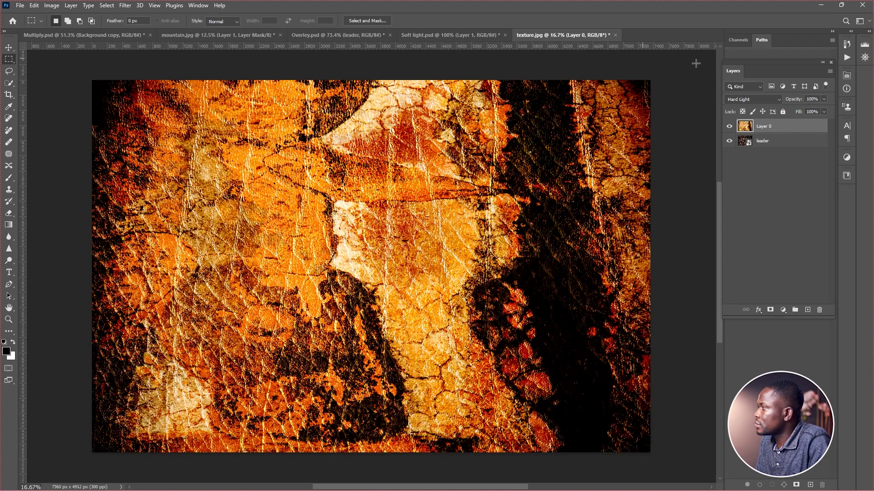
# In texture.jpg, try the opacity control on the Hard Light Layer 0, leaving it at 100%.
pyautogui.click(824, 99)
pyautogui.moveTo(823, 109)
pyautogui.mouseDown()
pyautogui.moveTo(777, 116)
pyautogui.moveTo(828, 110)
pyautogui.mouseUp()
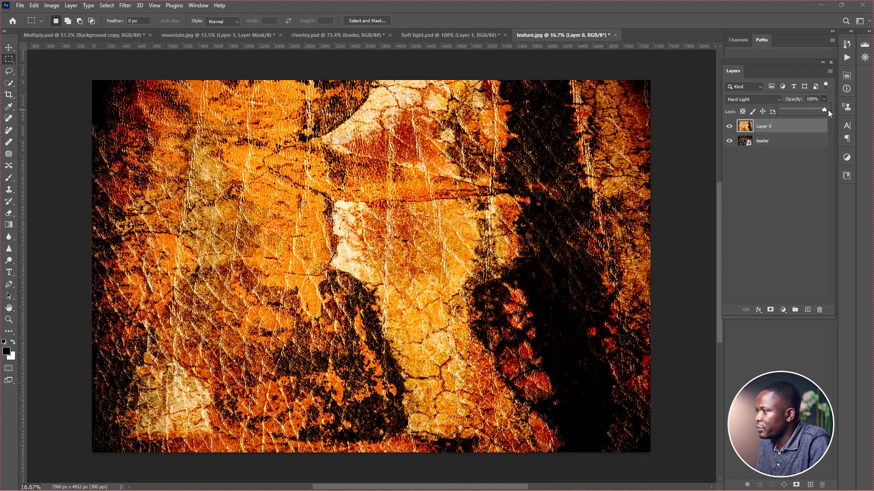